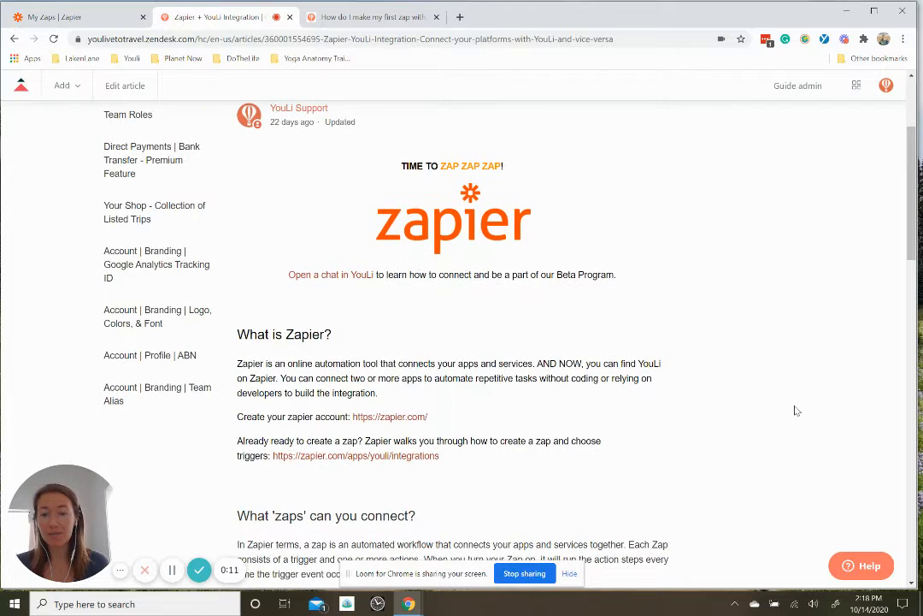
- Highlight the sentence defining Zapier as an online automation tool in the article's "What is Zapier?" section
{"action": "left_click_drag", "start_coordinate": [237, 364], "coordinate": [537, 375]}
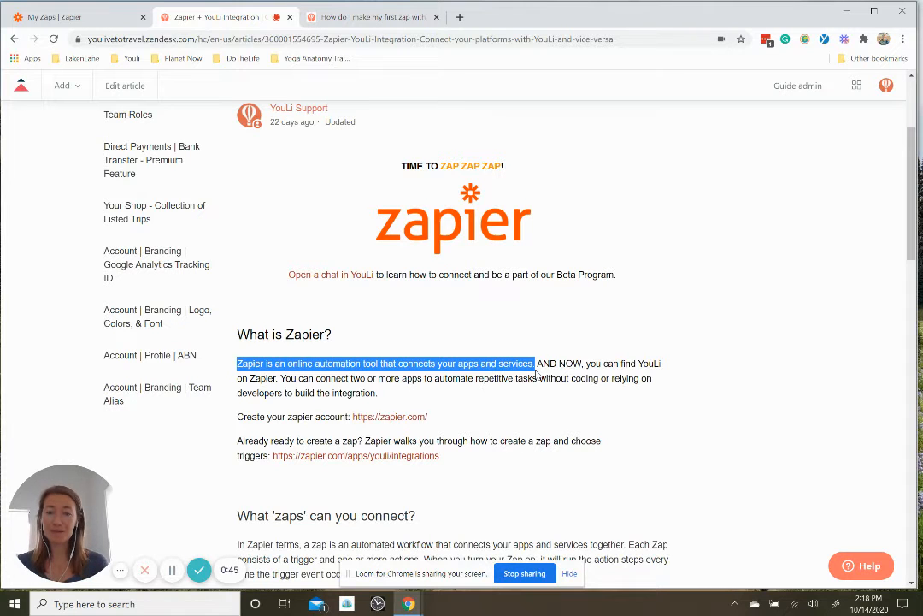
{"action": "scroll", "coordinate": [537, 374], "scroll_direction": "up", "scroll_amount": 1}
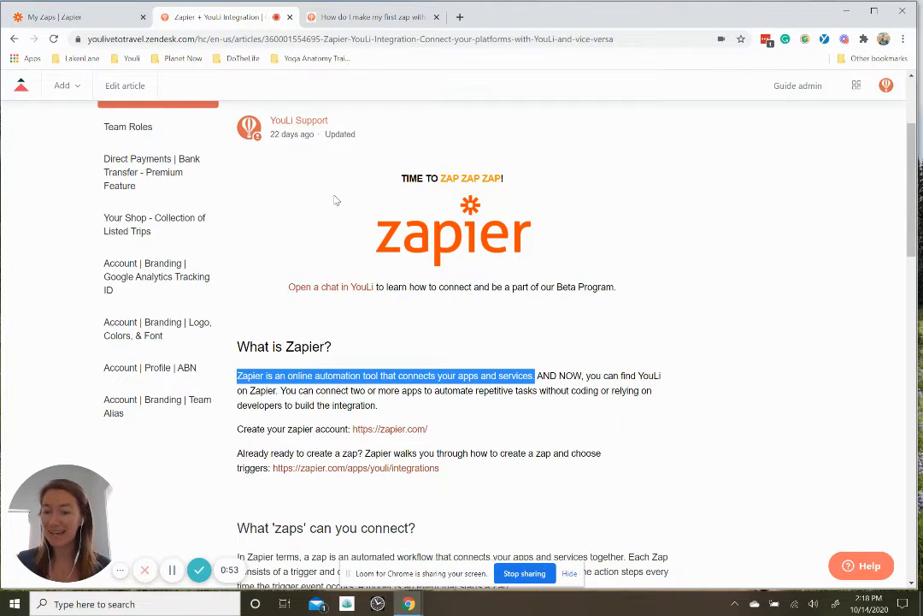
- Open the "How do I make my first zap with YouLi?" article and review its setup steps and troubleshooting section
{"action": "left_click", "coordinate": [344, 21]}
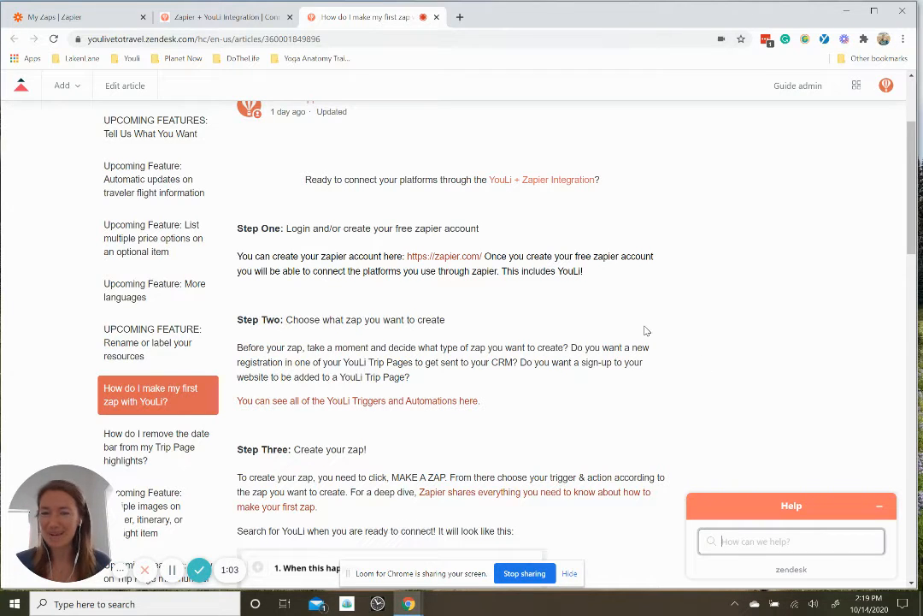
{"action": "scroll", "coordinate": [643, 329], "scroll_direction": "up", "scroll_amount": 3}
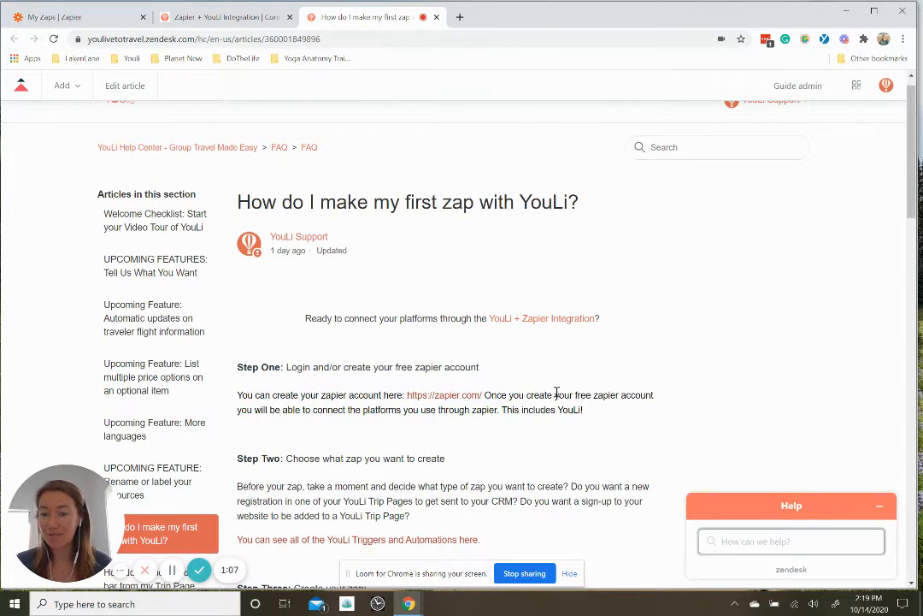
{"action": "scroll", "coordinate": [560, 400], "scroll_direction": "down", "scroll_amount": 1}
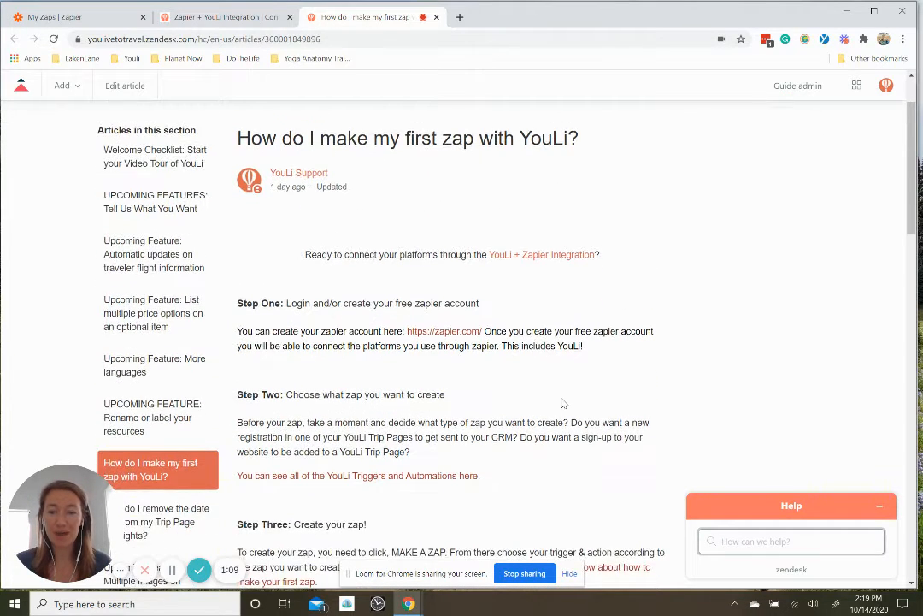
{"action": "scroll", "coordinate": [563, 397], "scroll_direction": "down", "scroll_amount": 1}
{"action": "scroll", "coordinate": [502, 372], "scroll_direction": "down", "scroll_amount": 2}
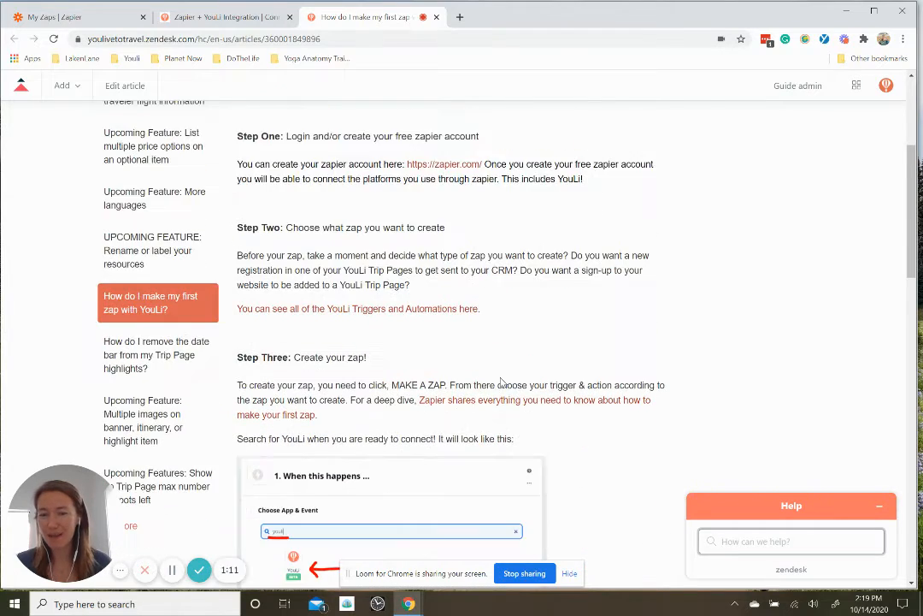
{"action": "scroll", "coordinate": [502, 382], "scroll_direction": "down", "scroll_amount": 3}
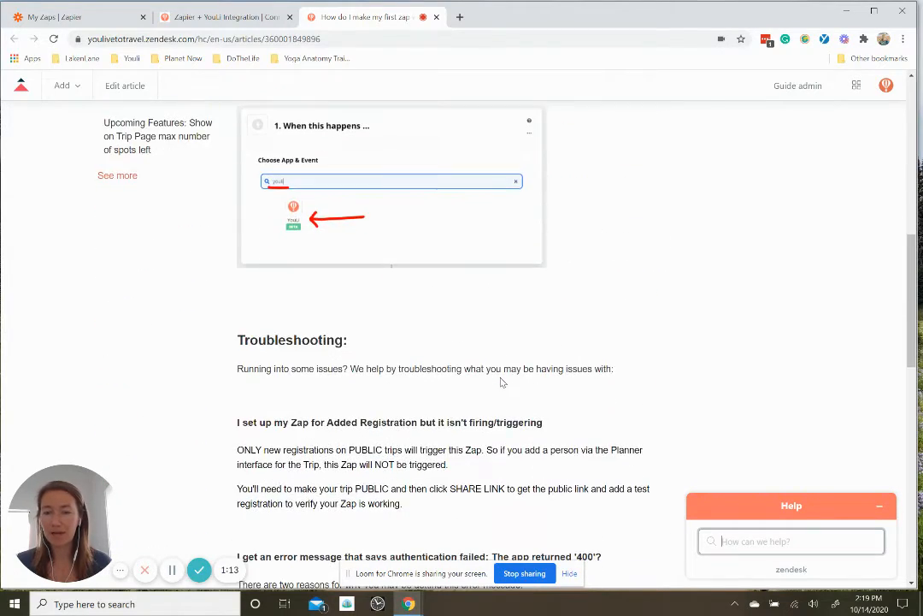
{"action": "scroll", "coordinate": [502, 383], "scroll_direction": "down", "scroll_amount": 2}
{"action": "scroll", "coordinate": [555, 393], "scroll_direction": "down", "scroll_amount": 2}
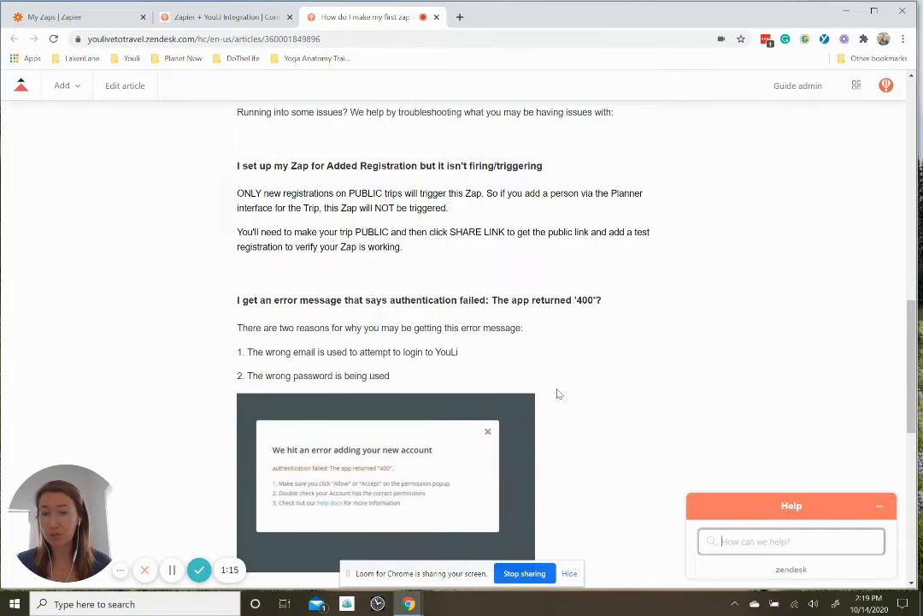
{"action": "left_click", "coordinate": [760, 541]}
{"action": "left_click", "coordinate": [810, 505]}
{"action": "scroll", "coordinate": [732, 441], "scroll_direction": "up", "scroll_amount": 4}
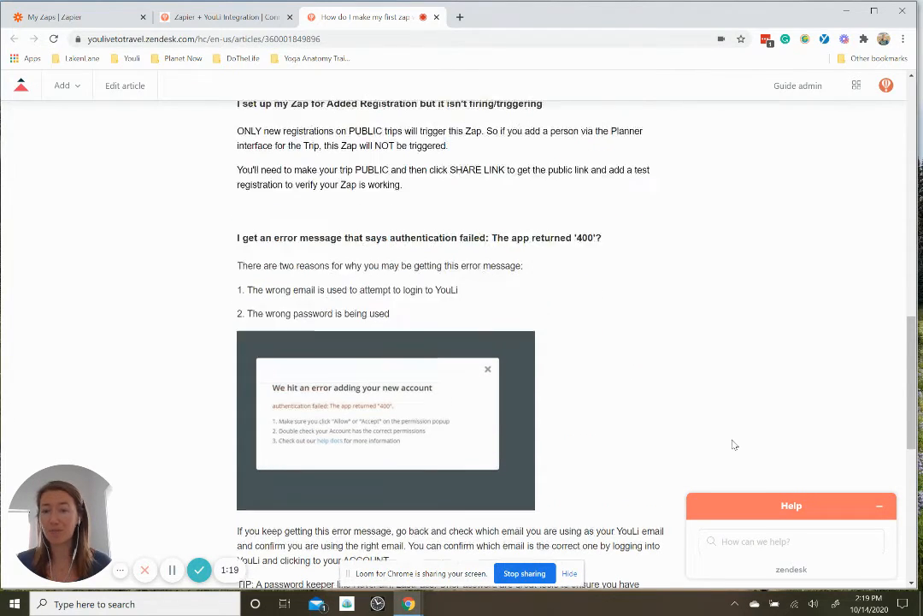
{"action": "scroll", "coordinate": [732, 444], "scroll_direction": "up", "scroll_amount": 6}
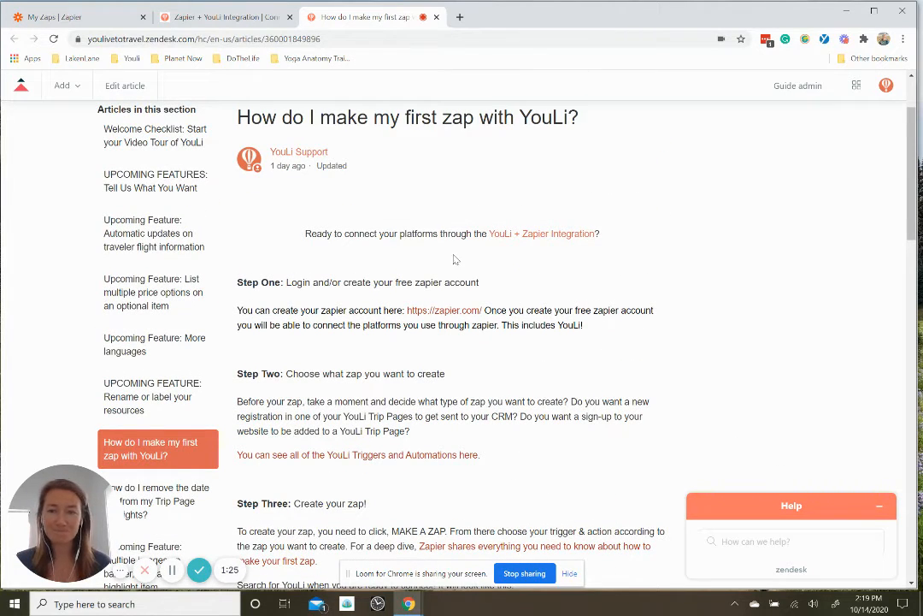
- Switch to Zapier, view the connected apps under My Apps, and look at the list of new accounts available to connect
{"action": "left_click", "coordinate": [95, 21]}
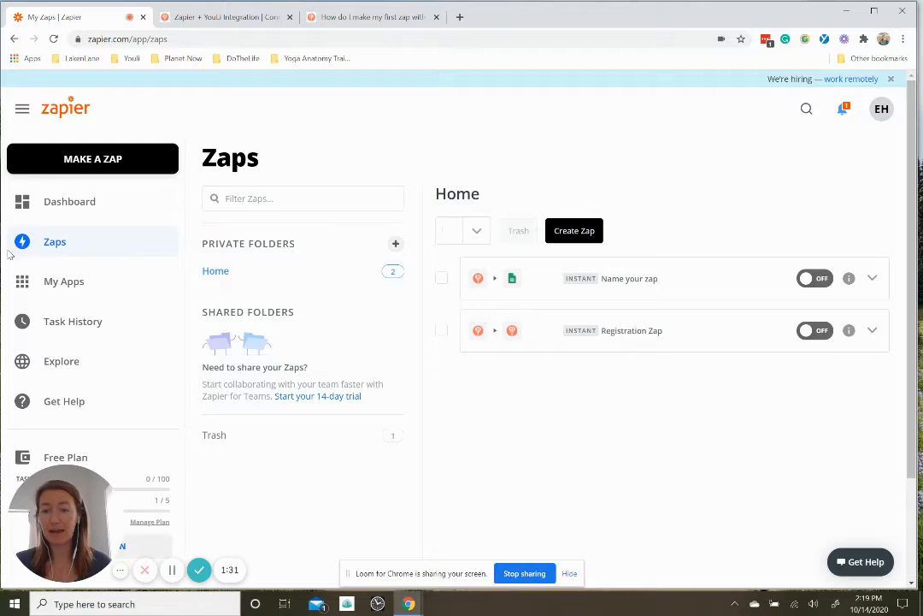
{"action": "left_click", "coordinate": [68, 290]}
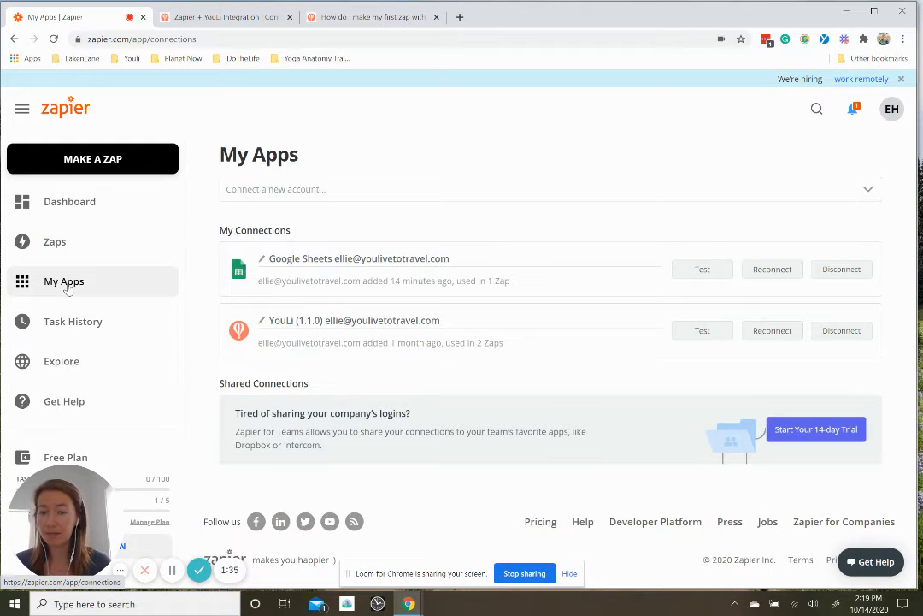
{"action": "left_click", "coordinate": [293, 191]}
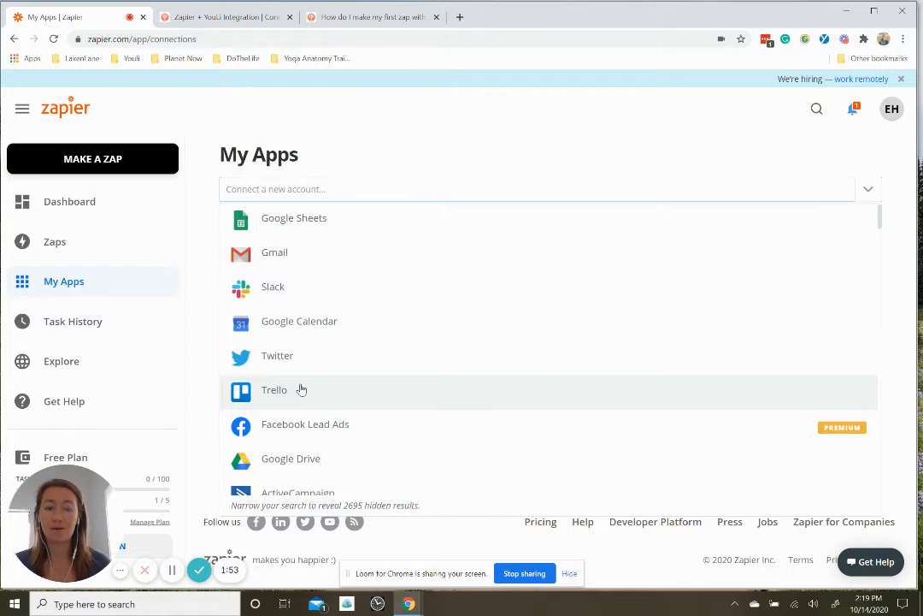
{"action": "left_click", "coordinate": [195, 310]}
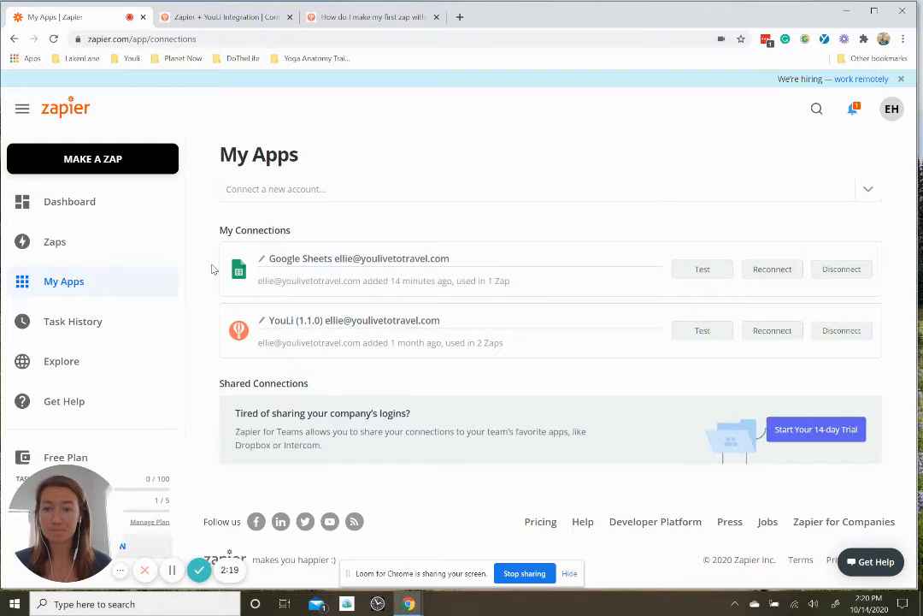
- Search the connectable accounts for "acti" and look through the matching apps without choosing one
{"action": "left_click", "coordinate": [331, 197]}
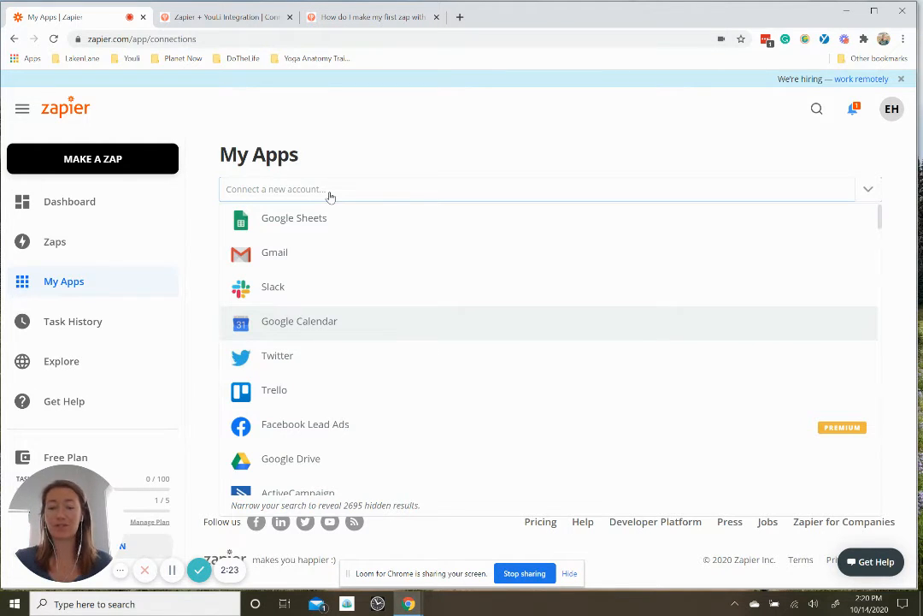
{"action": "type", "text": "acti"}
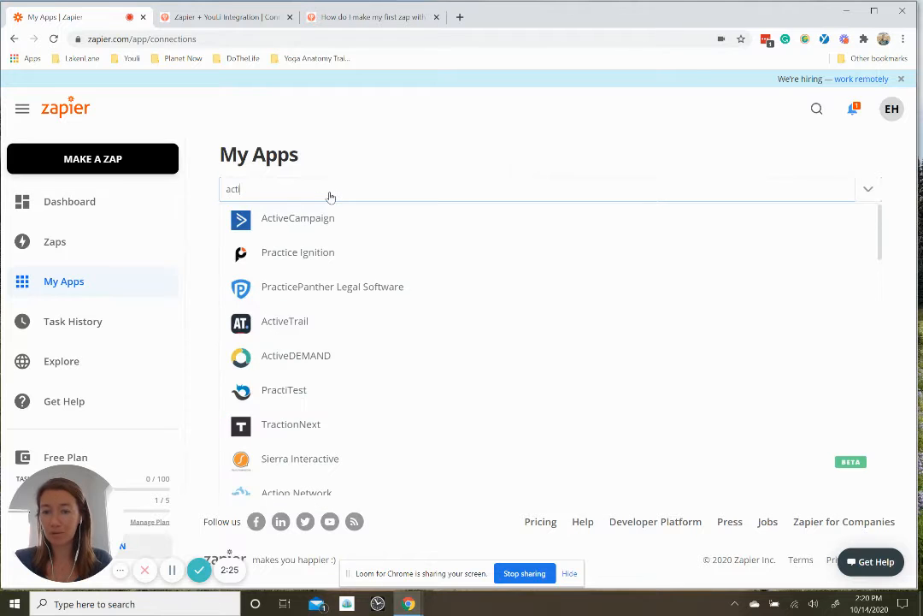
{"action": "scroll", "coordinate": [344, 270], "scroll_direction": "down", "scroll_amount": 4}
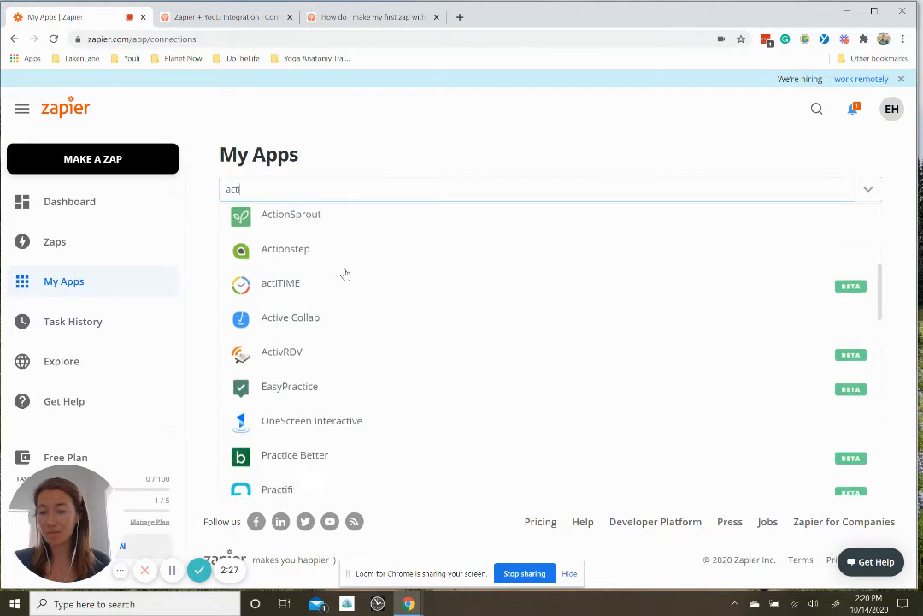
{"action": "scroll", "coordinate": [345, 274], "scroll_direction": "up", "scroll_amount": 4}
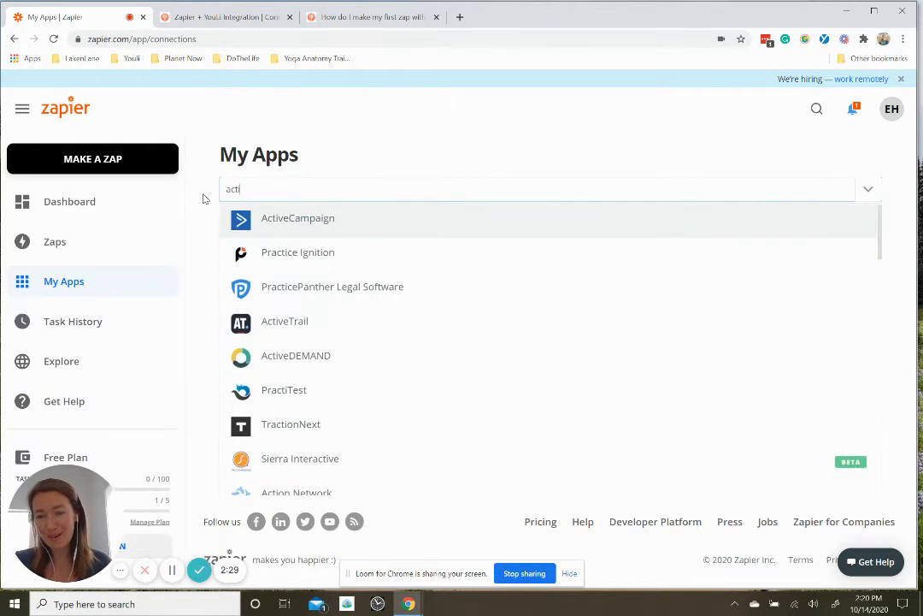
{"action": "left_click", "coordinate": [203, 198]}
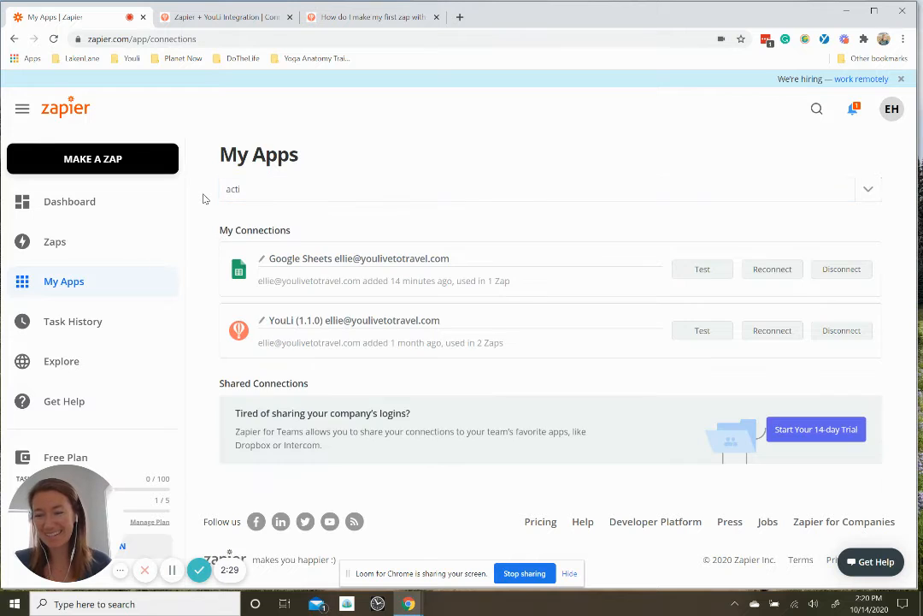
- Create a new zap and look over its trigger and action steps
{"action": "left_click", "coordinate": [99, 165]}
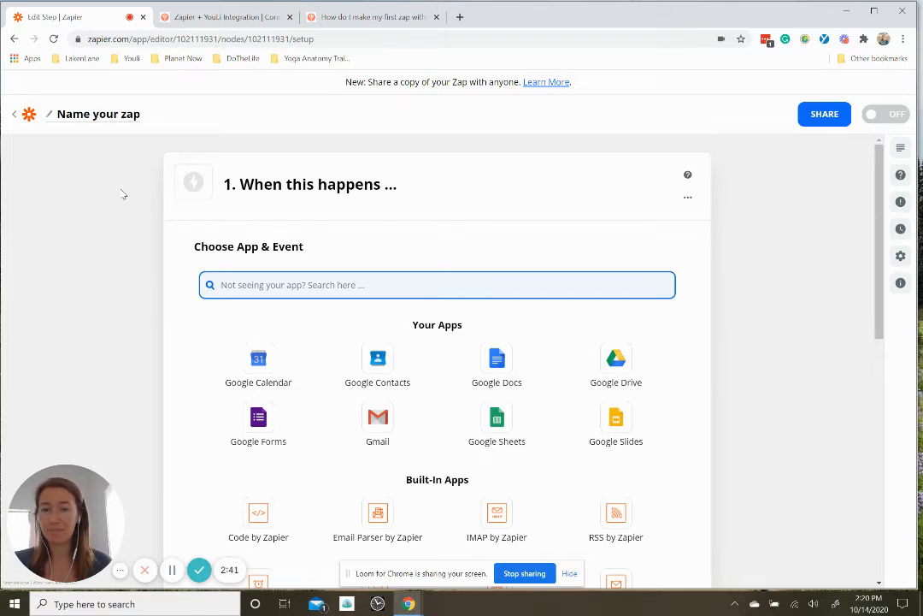
{"action": "scroll", "coordinate": [124, 196], "scroll_direction": "down", "scroll_amount": 1}
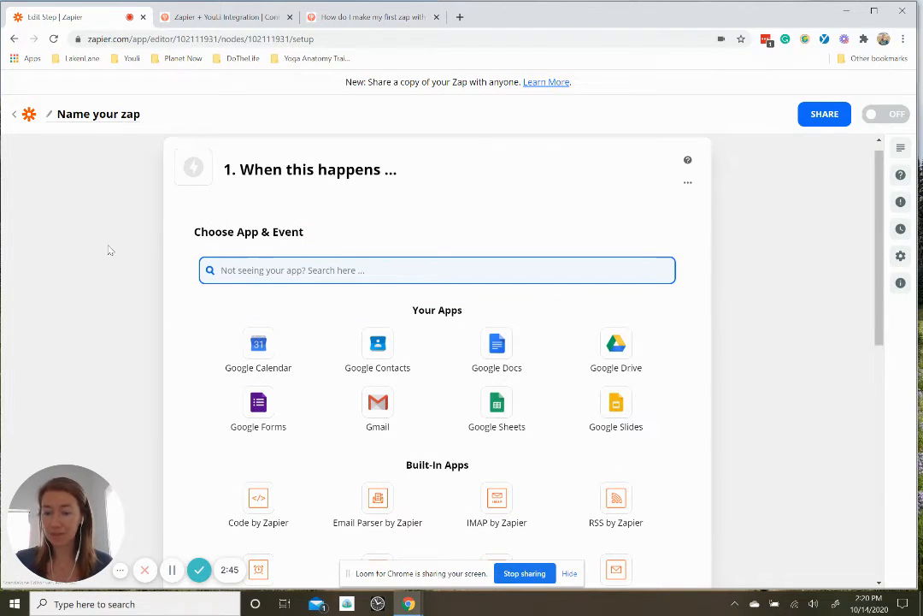
{"action": "scroll", "coordinate": [108, 250], "scroll_direction": "down", "scroll_amount": 2}
{"action": "scroll", "coordinate": [109, 250], "scroll_direction": "down", "scroll_amount": 5}
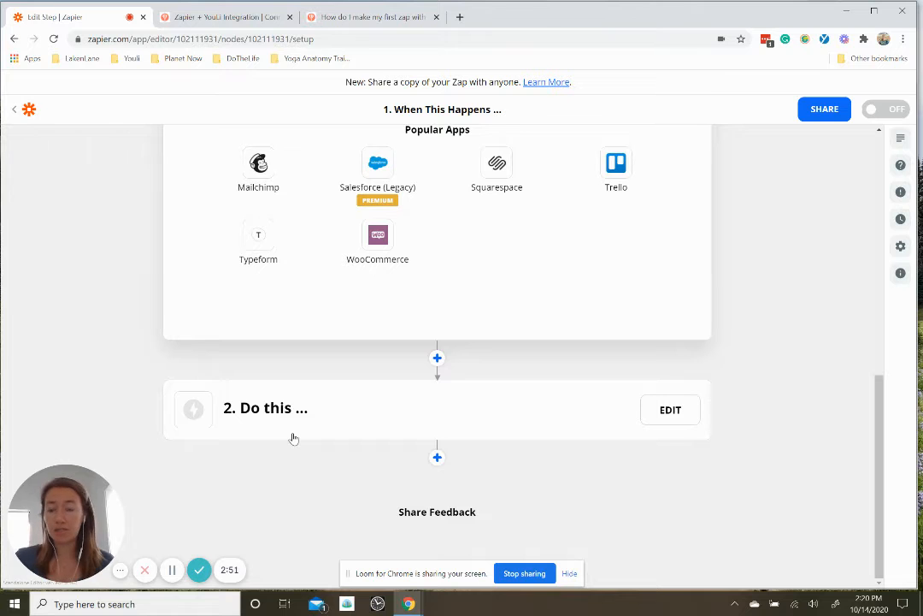
{"action": "scroll", "coordinate": [140, 362], "scroll_direction": "up", "scroll_amount": 7}
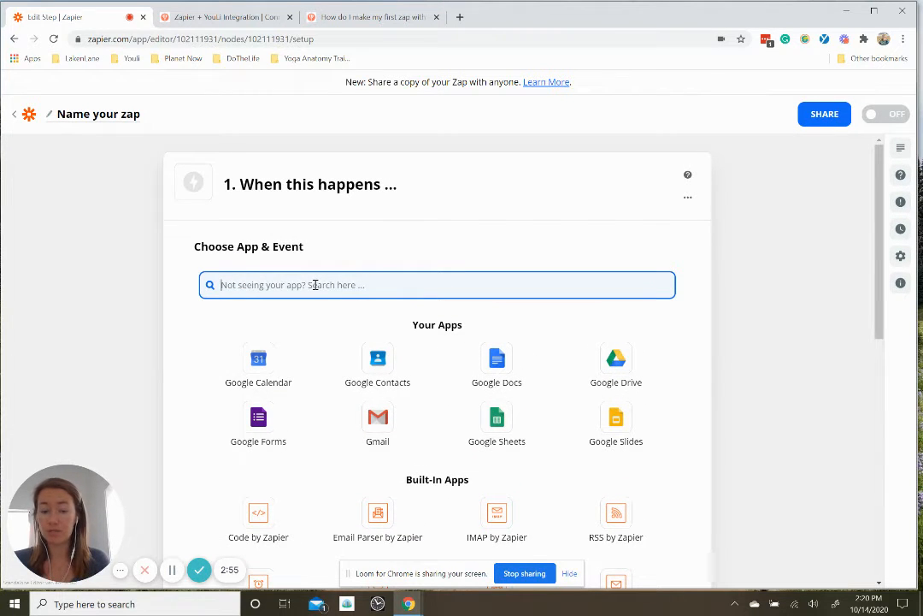
- Set the zap's trigger app to YouLi with the event New Registration on Trip
{"action": "type", "text": "youli"}
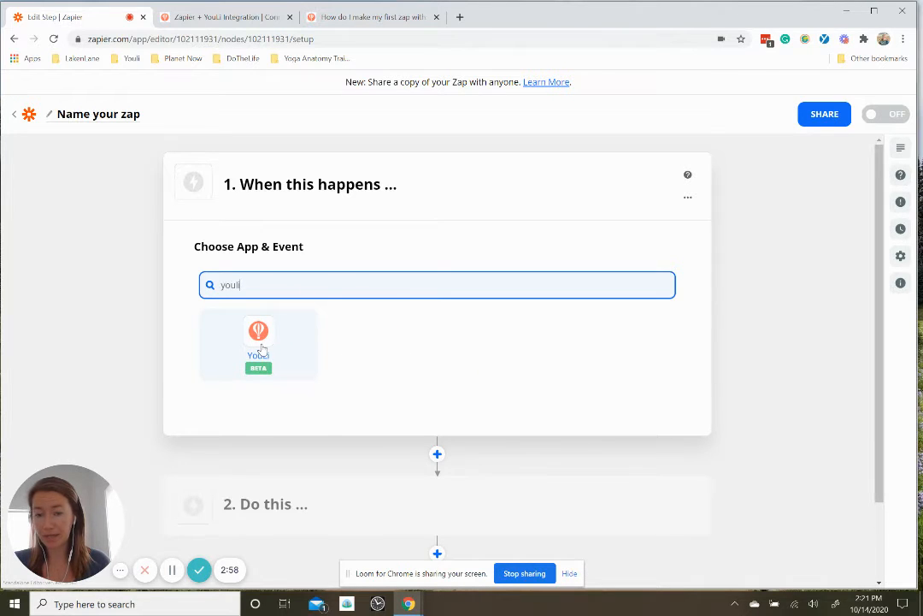
{"action": "left_click", "coordinate": [260, 342]}
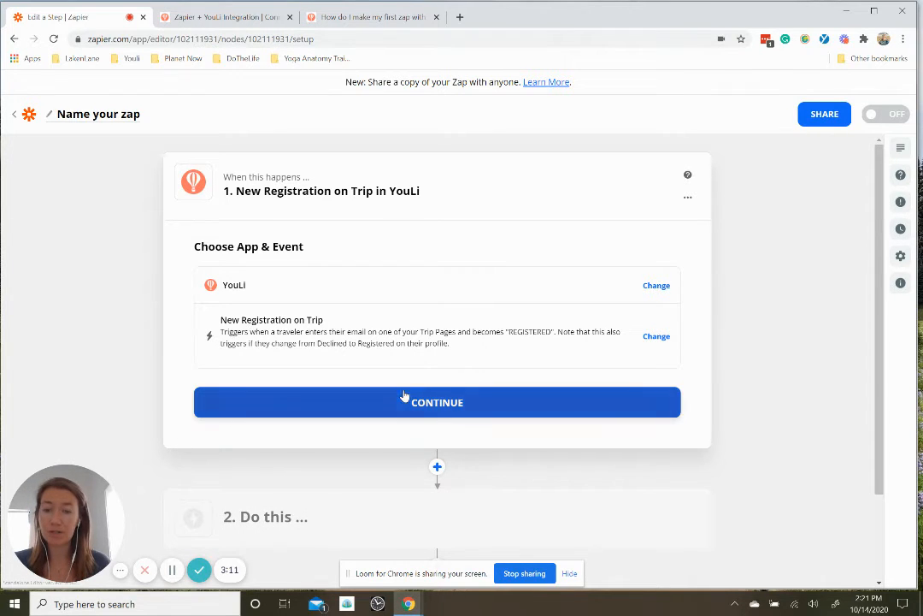
{"action": "left_click", "coordinate": [432, 403]}
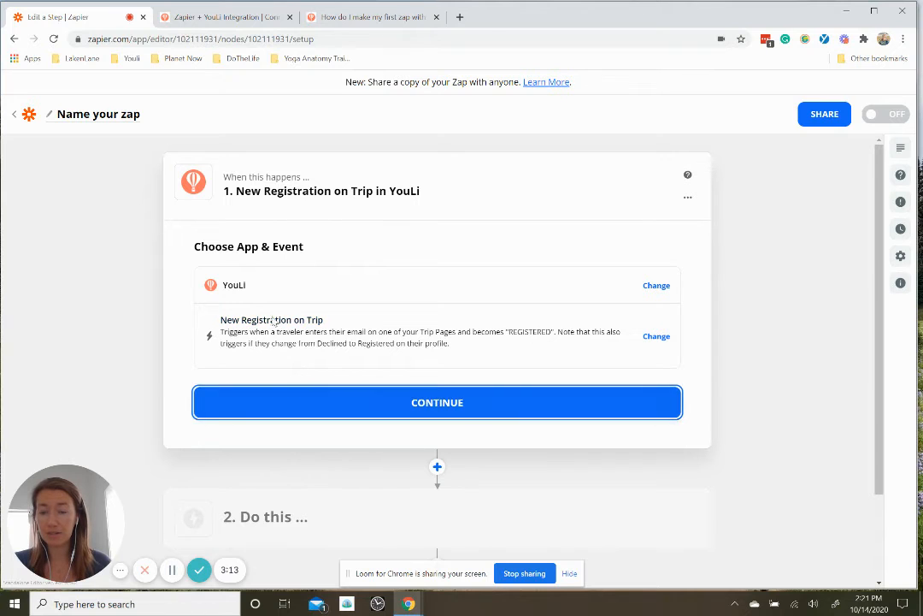
- Select the already connected YouLi (1.1.0) account for the trigger and continue to the registration settings
{"action": "left_click", "coordinate": [307, 334]}
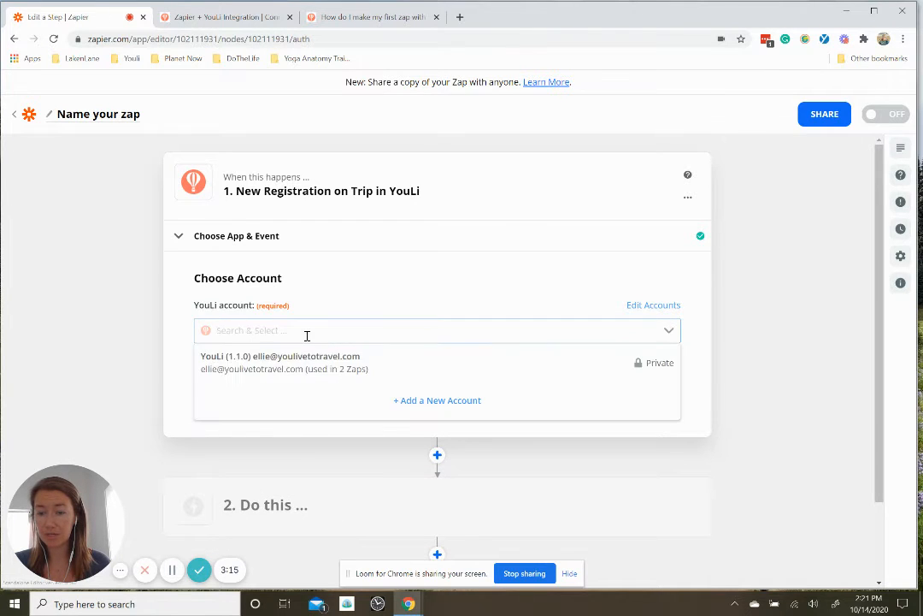
{"action": "left_click", "coordinate": [292, 368]}
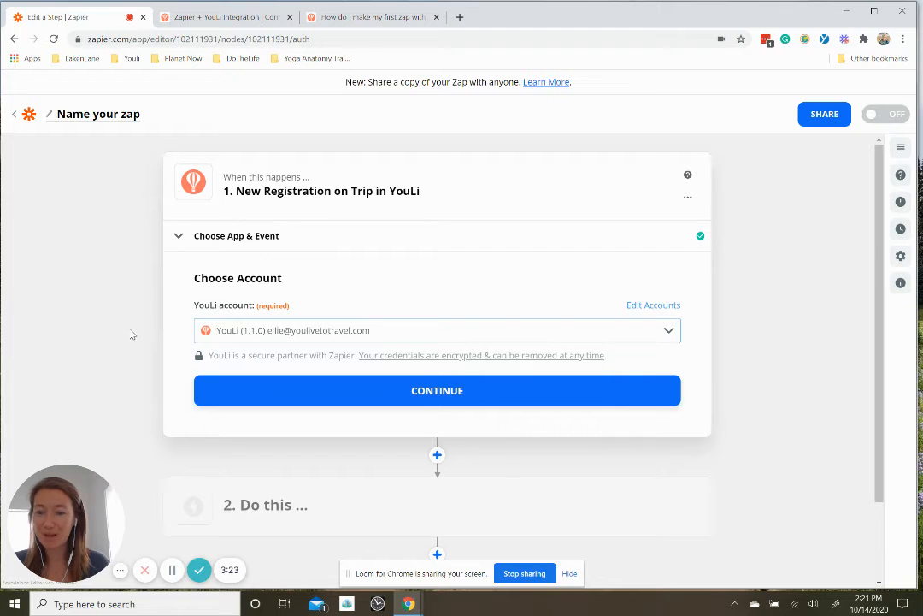
{"action": "left_click", "coordinate": [437, 395]}
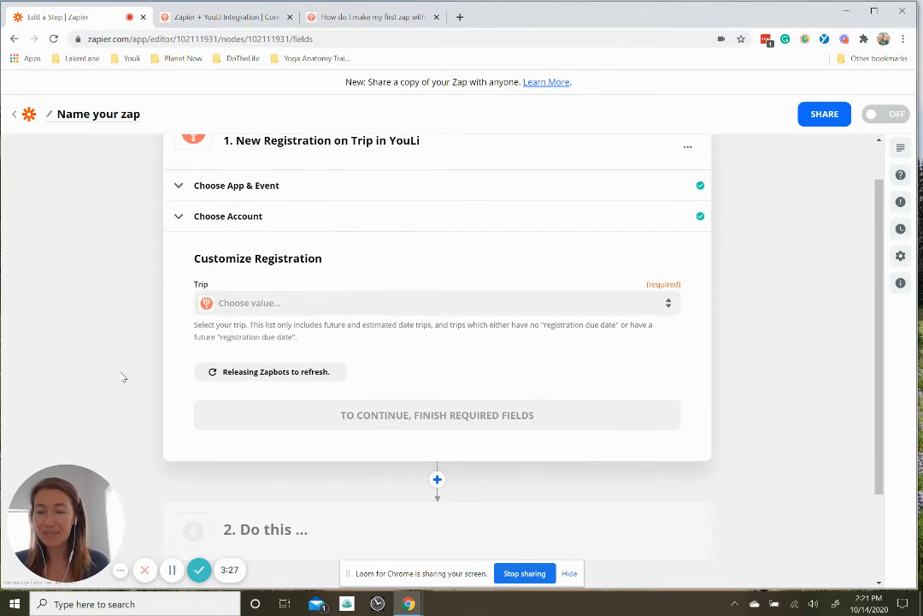
- Set the trigger's trip to Hidden Treasures of Morocco and continue to the trigger test
{"action": "left_click", "coordinate": [418, 308]}
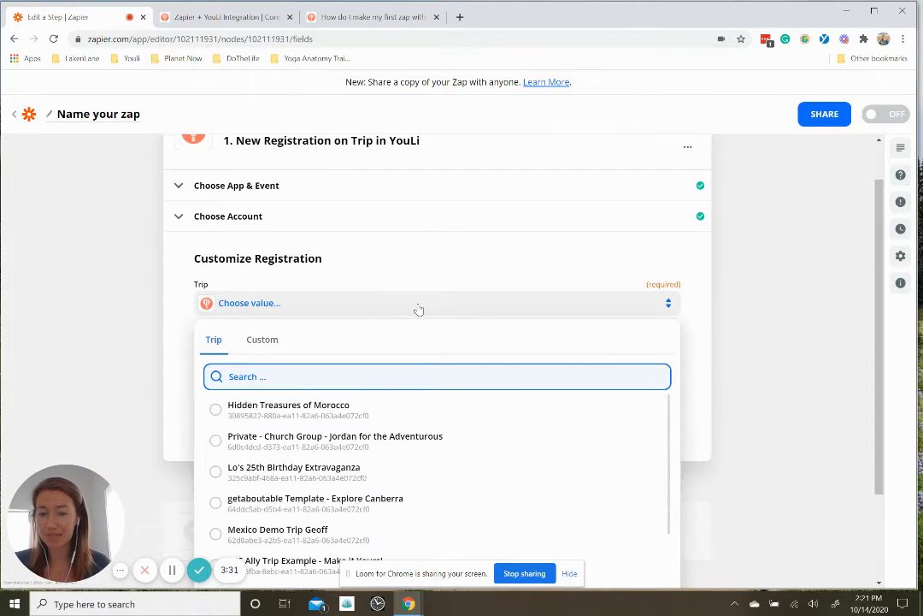
{"action": "left_click", "coordinate": [277, 416]}
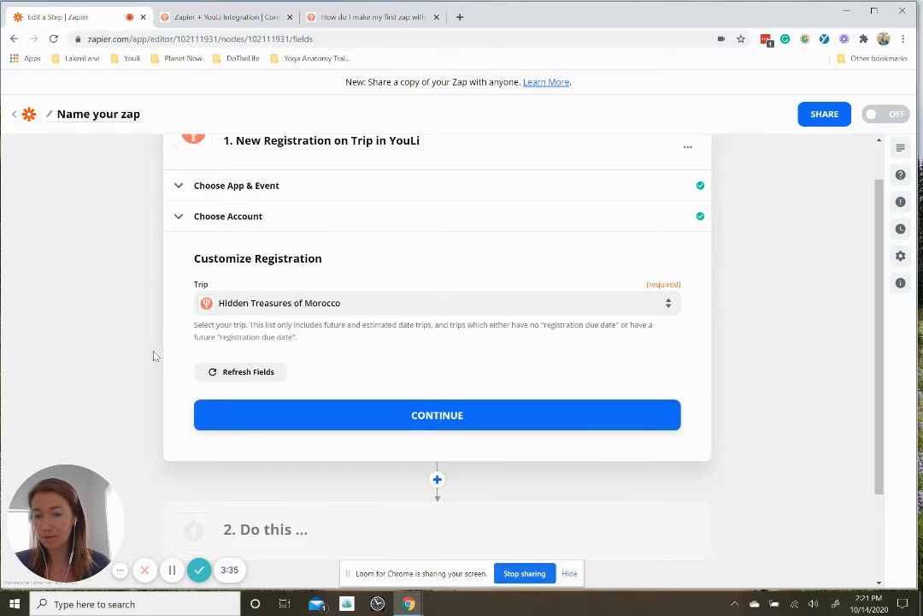
{"action": "scroll", "coordinate": [155, 355], "scroll_direction": "down", "scroll_amount": 2}
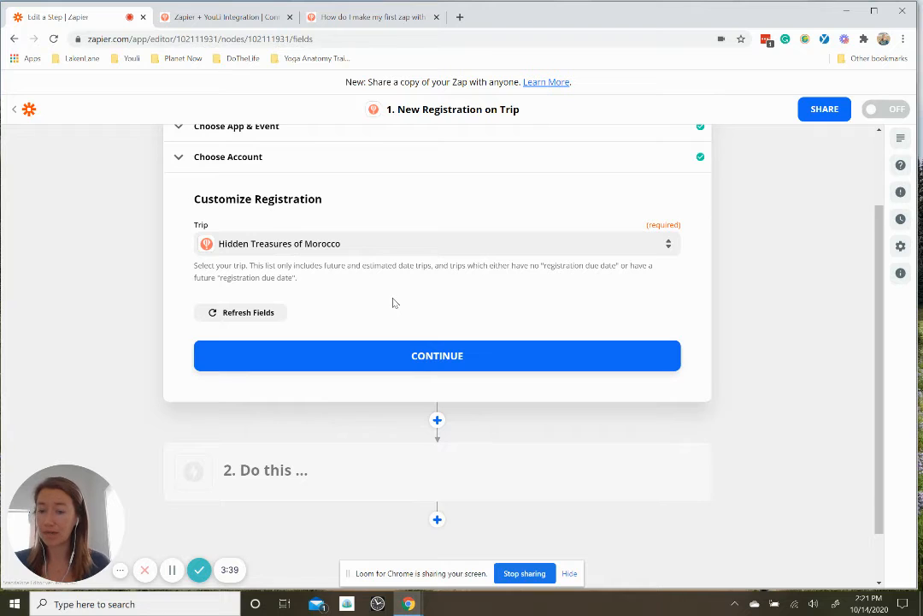
{"action": "left_click", "coordinate": [446, 356]}
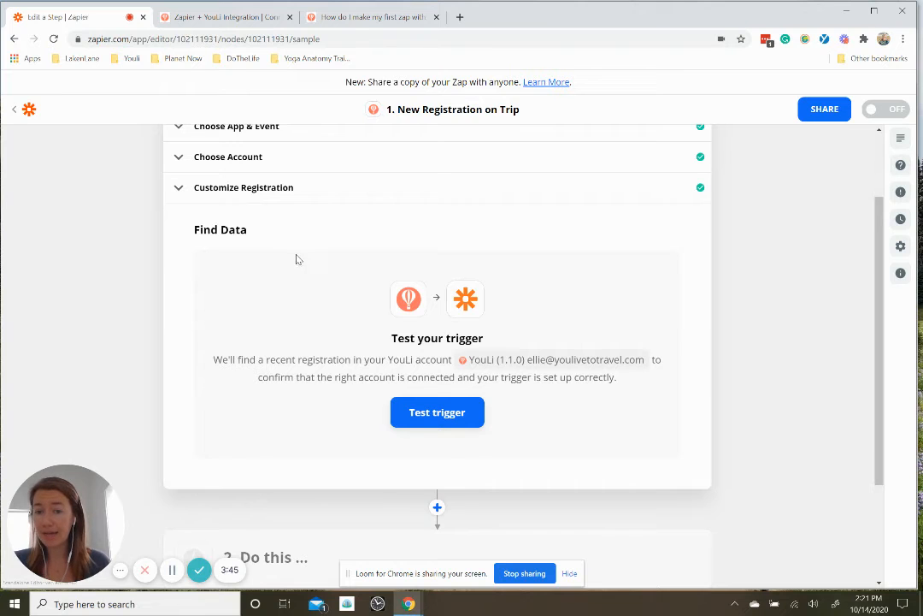
- Test the trigger and examine the full name in the sample registration data
{"action": "left_click", "coordinate": [458, 412]}
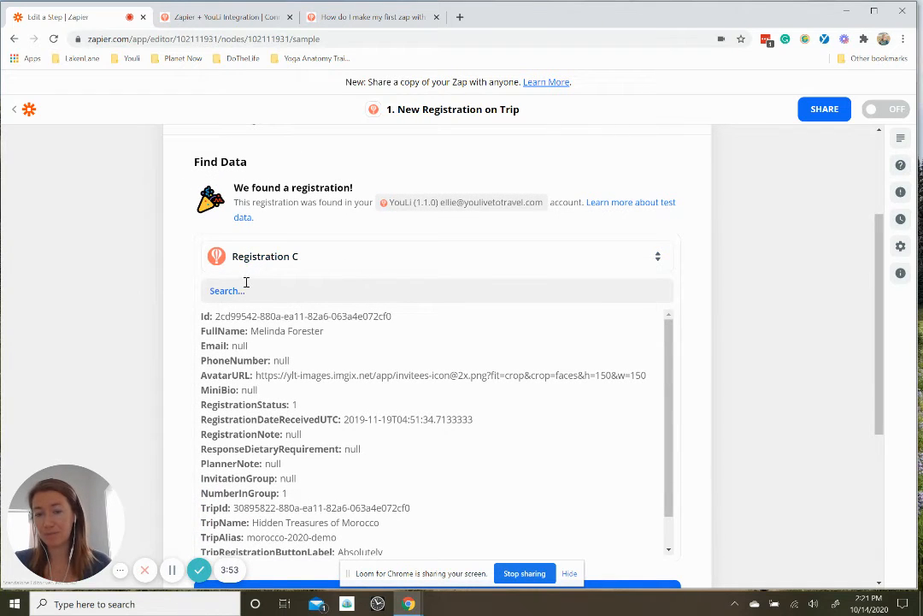
{"action": "left_click_drag", "start_coordinate": [258, 329], "coordinate": [334, 335]}
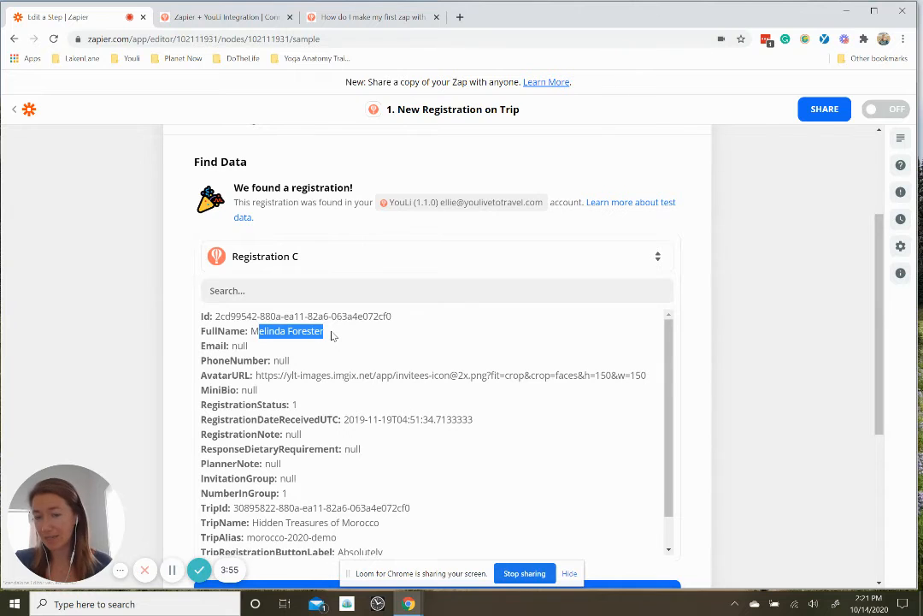
- Review the remaining fields of the sample registration and continue to the zap's action setup
{"action": "scroll", "coordinate": [334, 336], "scroll_direction": "down", "scroll_amount": 2}
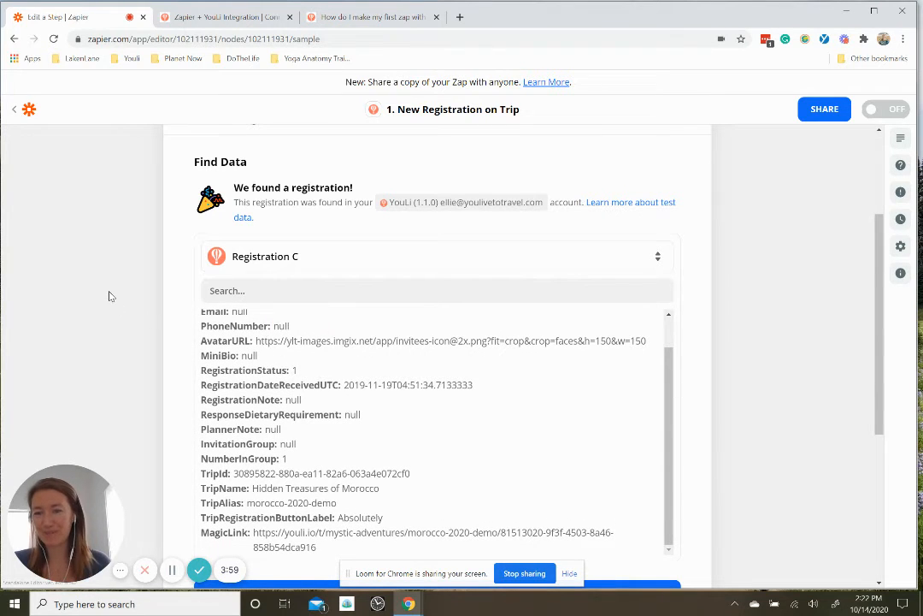
{"action": "scroll", "coordinate": [110, 295], "scroll_direction": "down", "scroll_amount": 2}
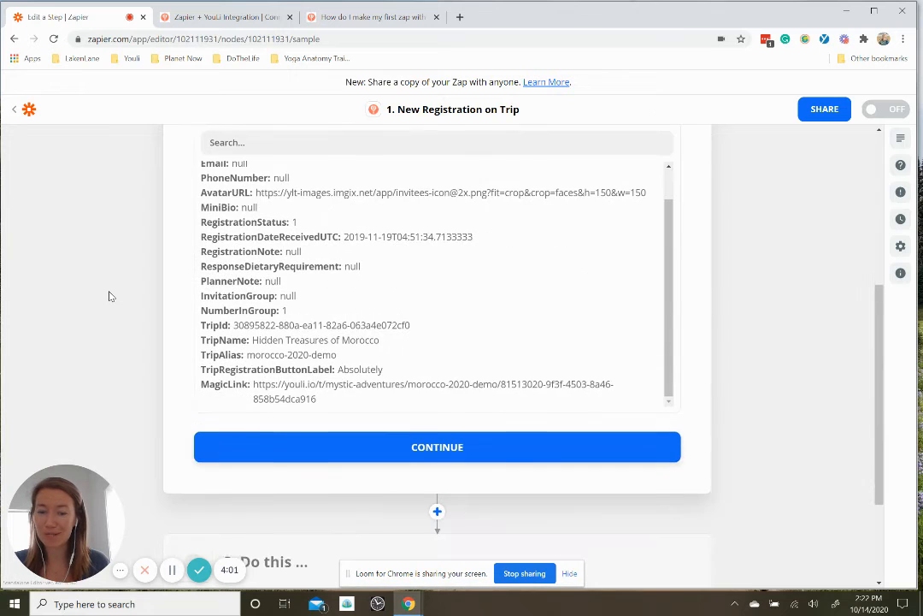
{"action": "left_click", "coordinate": [426, 455]}
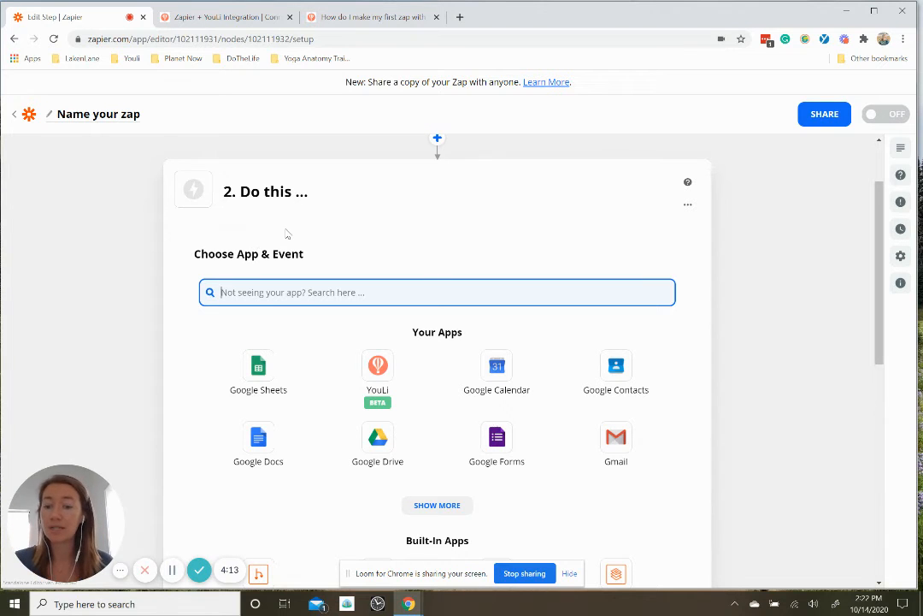
- Set the zap's action app to Google Sheets with the event Create Spreadsheet Row and continue to the account choice
{"action": "left_click", "coordinate": [248, 375]}
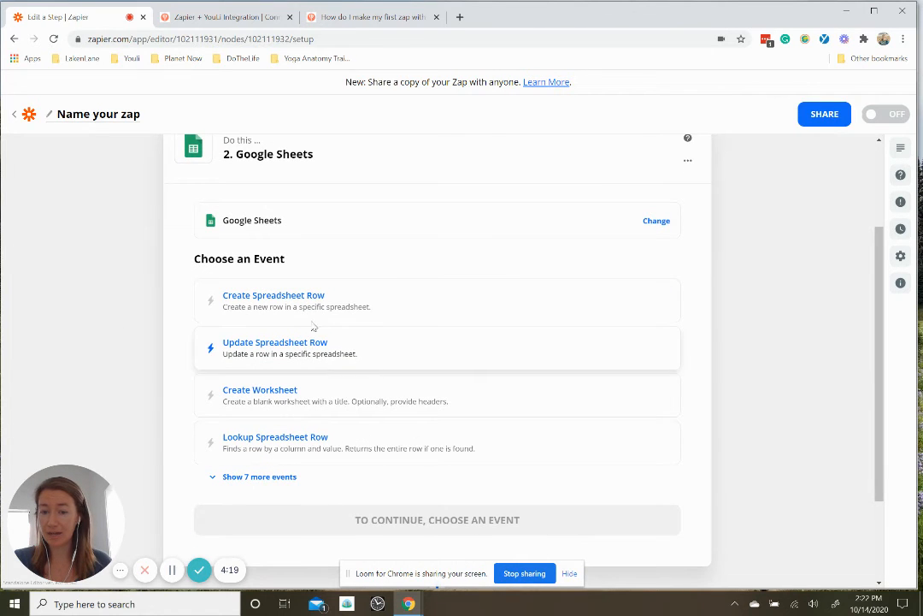
{"action": "left_click", "coordinate": [287, 311]}
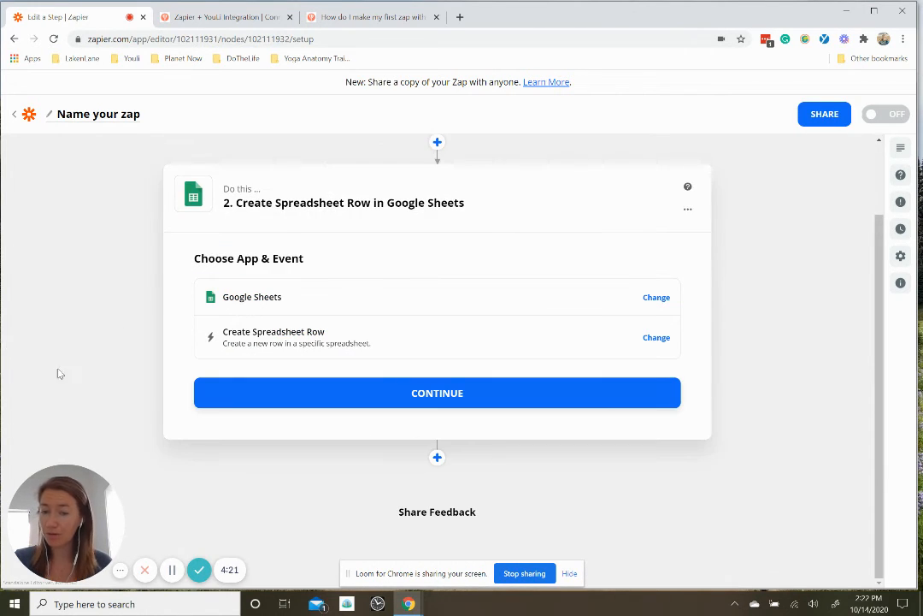
{"action": "left_click", "coordinate": [438, 393]}
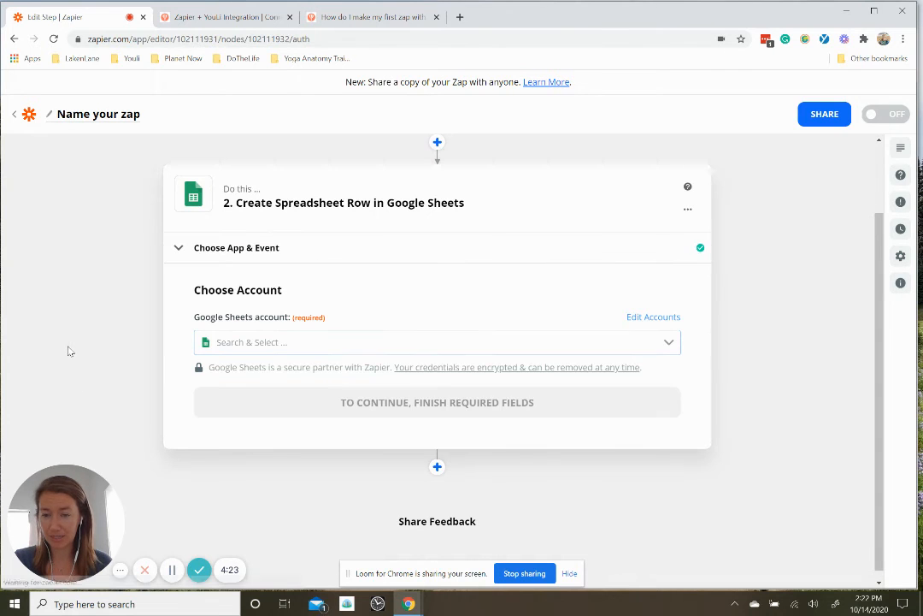
- Select the already connected Google Sheets account for the action and continue to the spreadsheet row settings
{"action": "left_click", "coordinate": [316, 342]}
{"action": "left_click", "coordinate": [309, 369]}
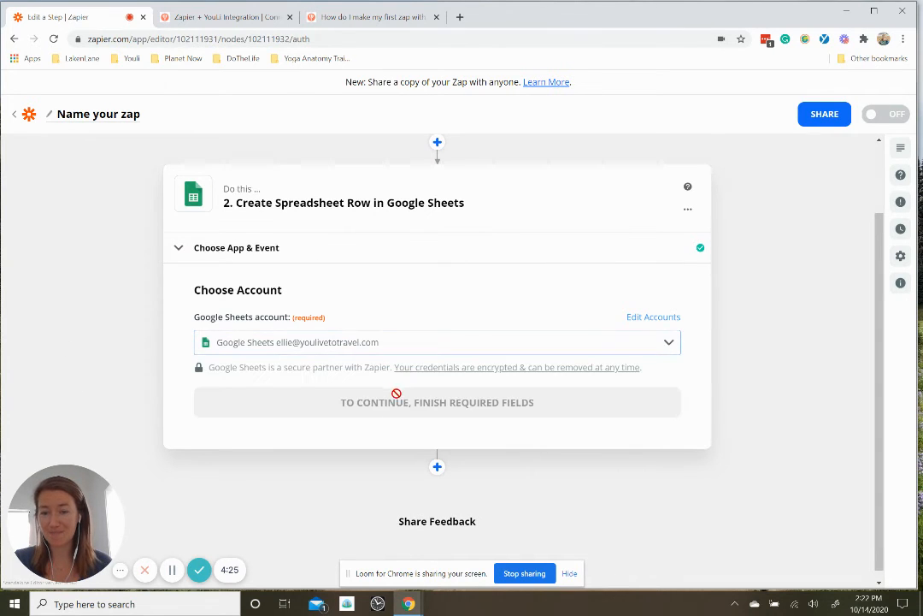
{"action": "left_click", "coordinate": [395, 409]}
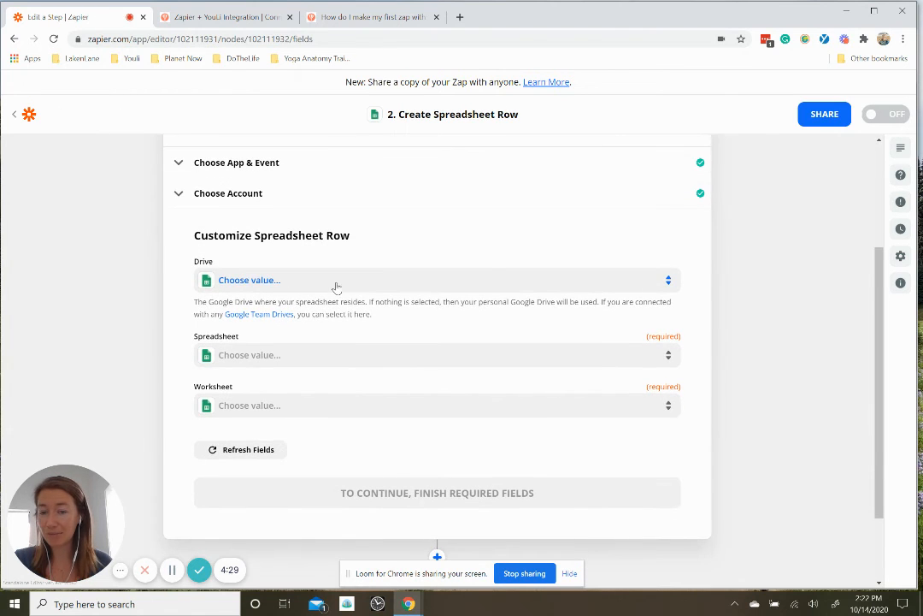
- Set the action's drive to My Google Drive and its spreadsheet to Giveaway #1 | Tracker
{"action": "left_click", "coordinate": [329, 282]}
{"action": "left_click", "coordinate": [278, 381]}
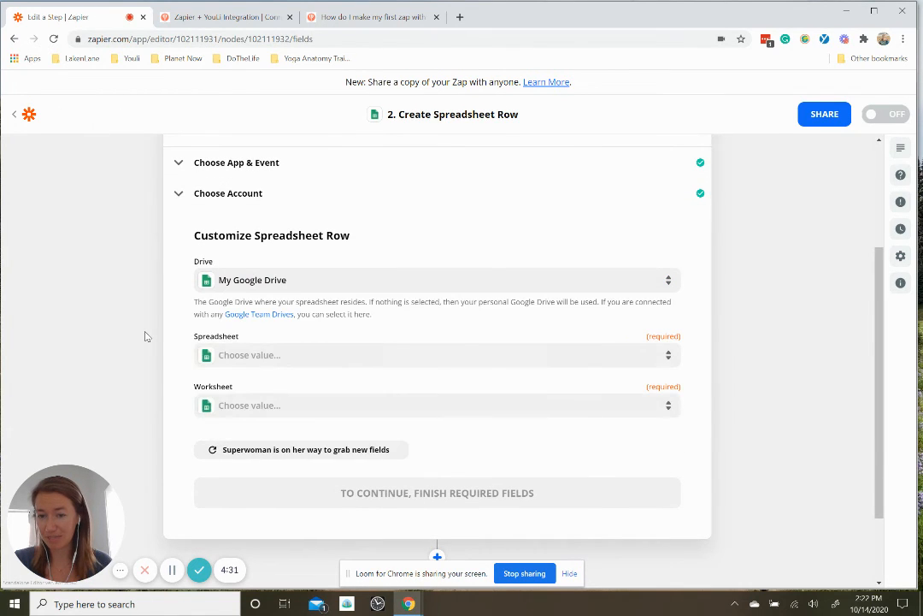
{"action": "left_click", "coordinate": [295, 328]}
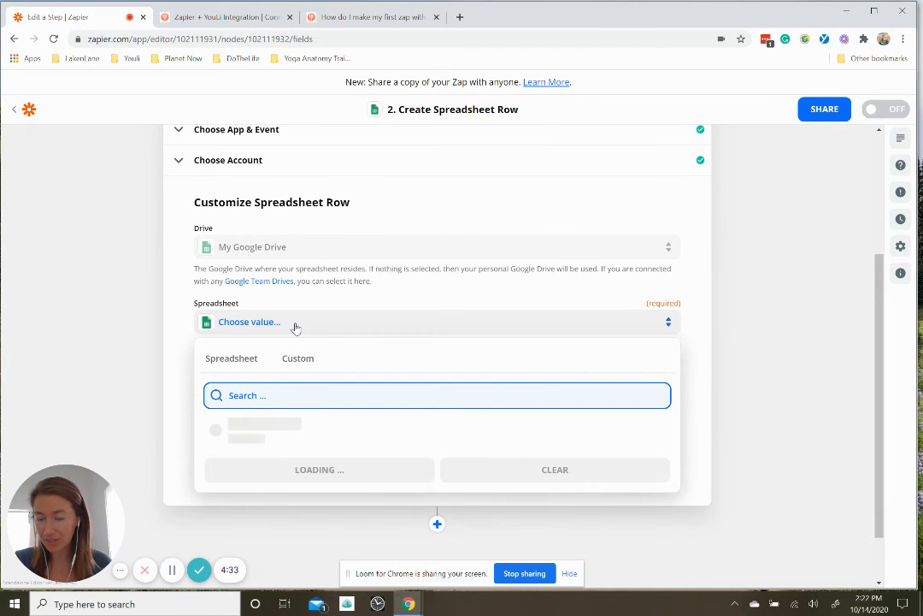
{"action": "scroll", "coordinate": [265, 513], "scroll_direction": "down", "scroll_amount": 1}
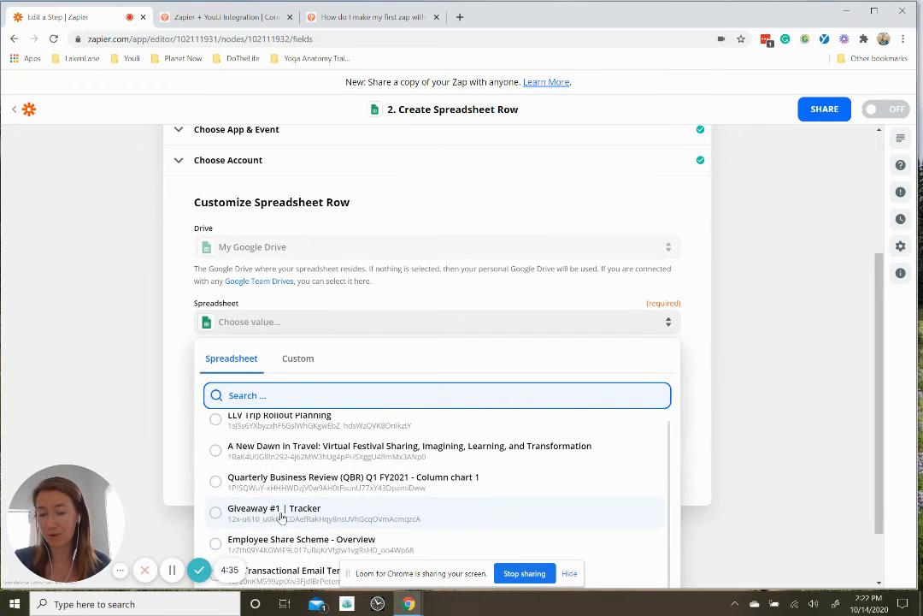
{"action": "left_click", "coordinate": [283, 511]}
- Set the worksheet to the custom Full Name value from the YouLi registration trigger and continue to the action test
{"action": "left_click", "coordinate": [284, 371]}
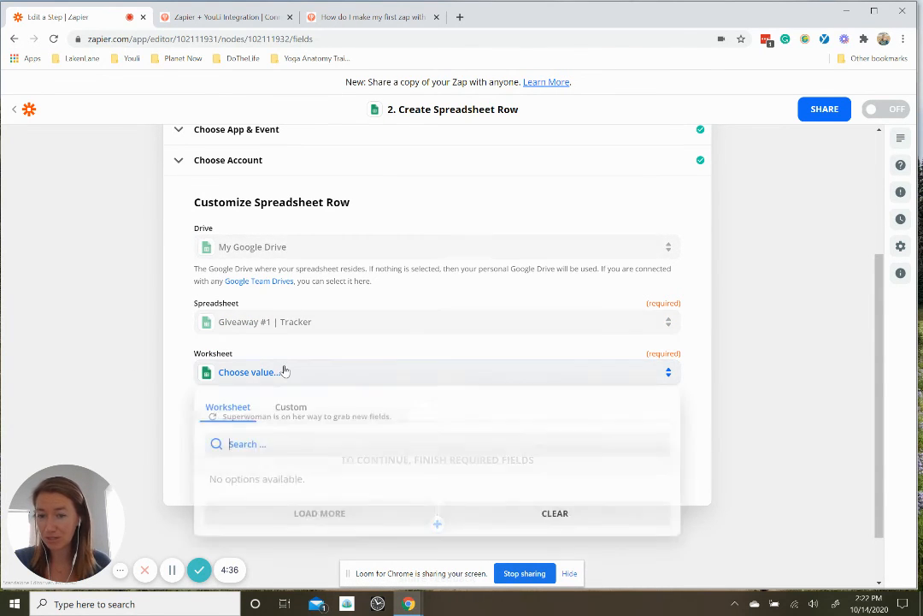
{"action": "left_click", "coordinate": [289, 411]}
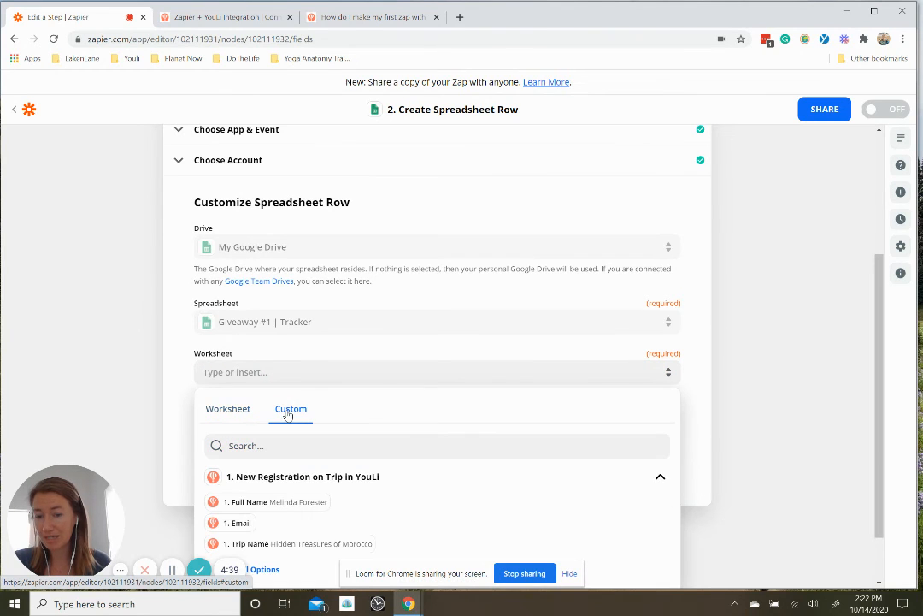
{"action": "left_click", "coordinate": [267, 509]}
{"action": "left_click", "coordinate": [145, 387]}
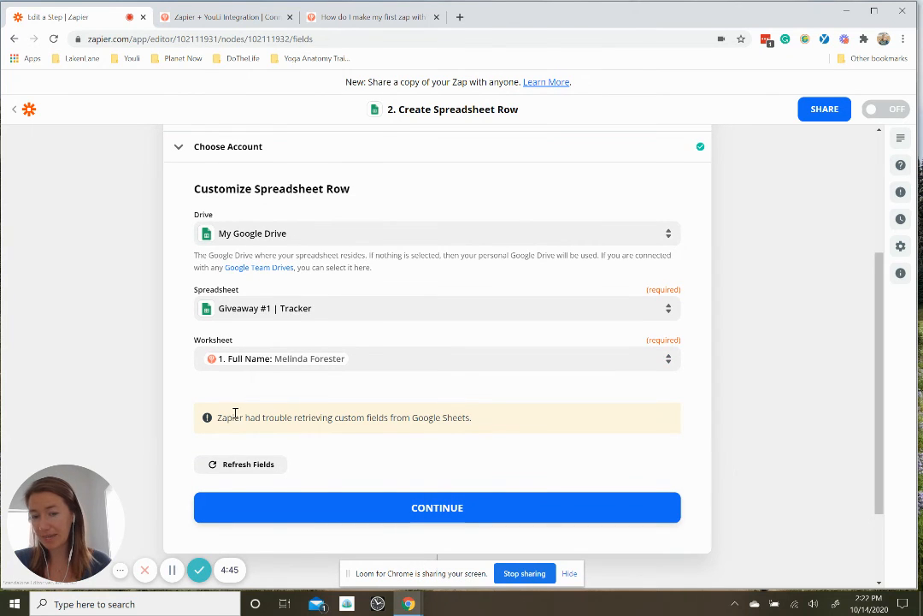
{"action": "left_click", "coordinate": [472, 508]}
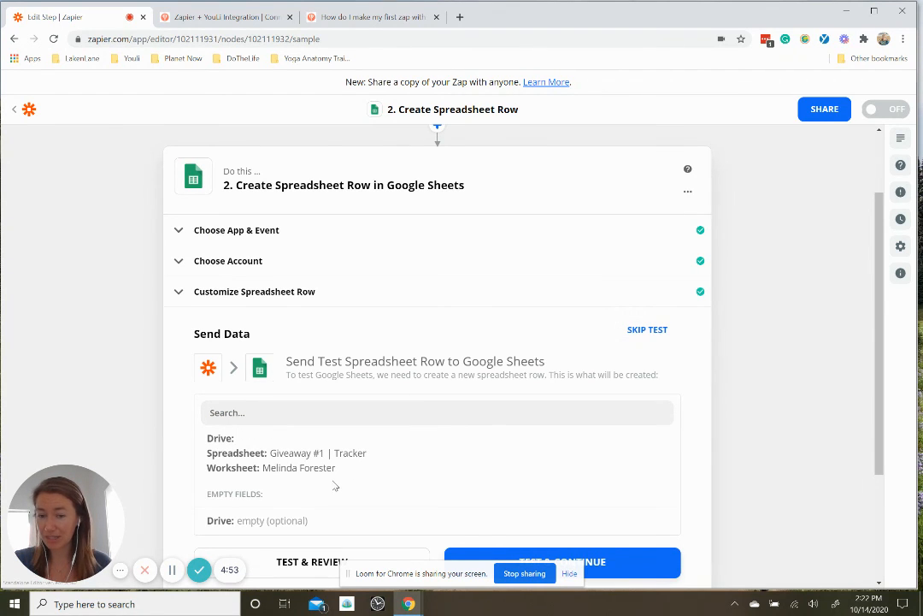
- Skip the test of the spreadsheet row action and turn the zap on
{"action": "left_click", "coordinate": [659, 331]}
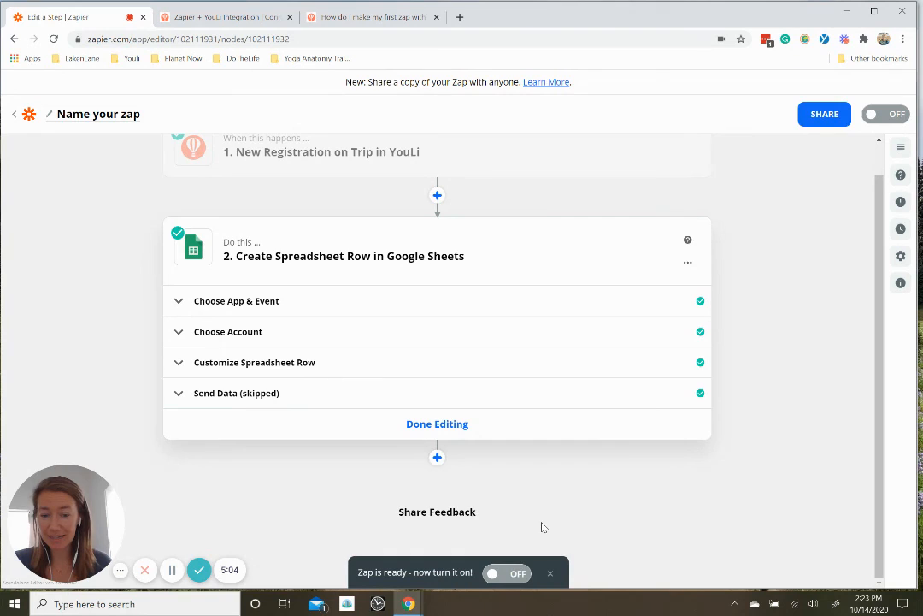
{"action": "left_click", "coordinate": [506, 572]}
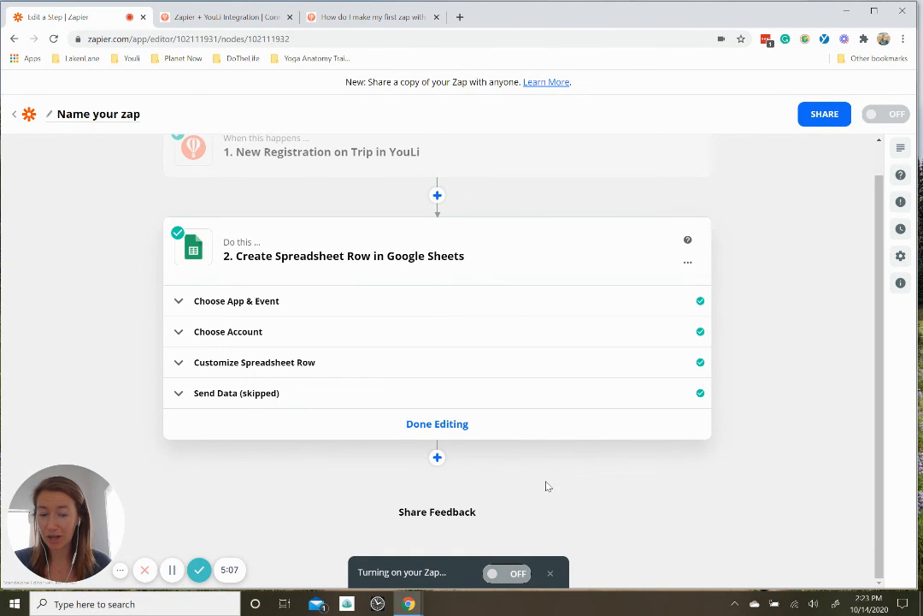